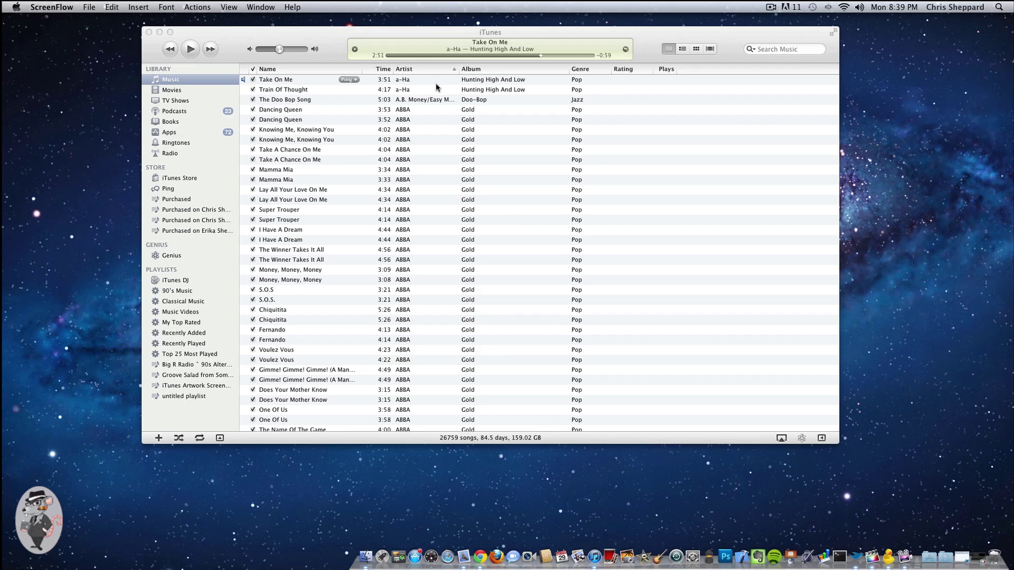
Nudge the iTunes window up-left, then quit iTunes so its resources can be replaced.
drag(673, 28, 651, 27)
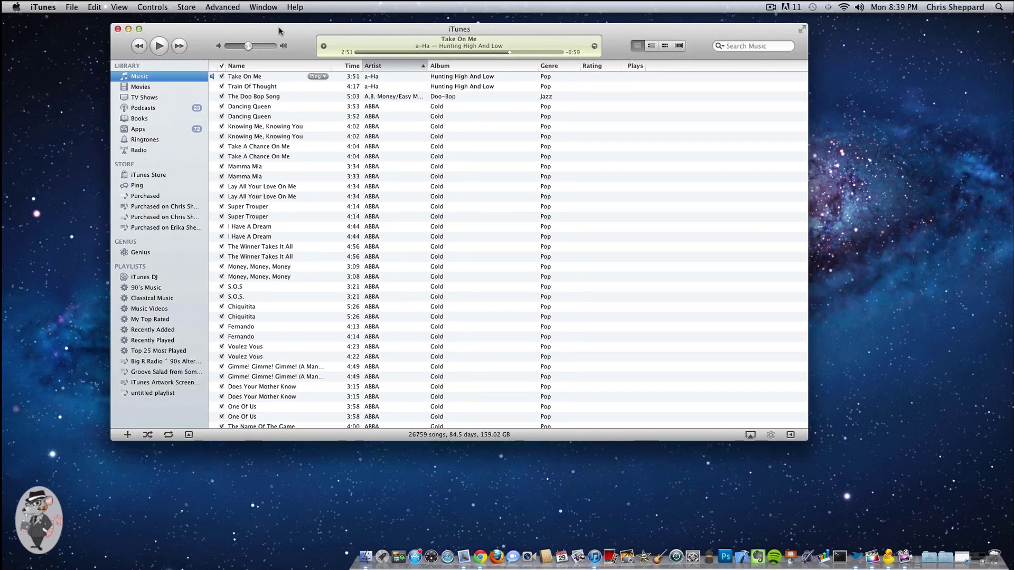
drag(280, 36, 278, 35)
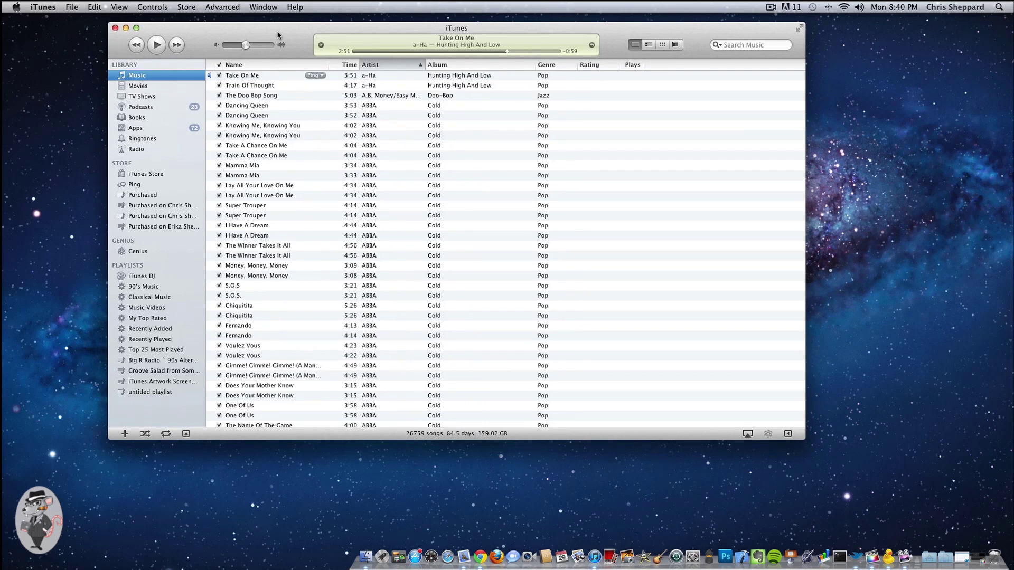
key(super+h)
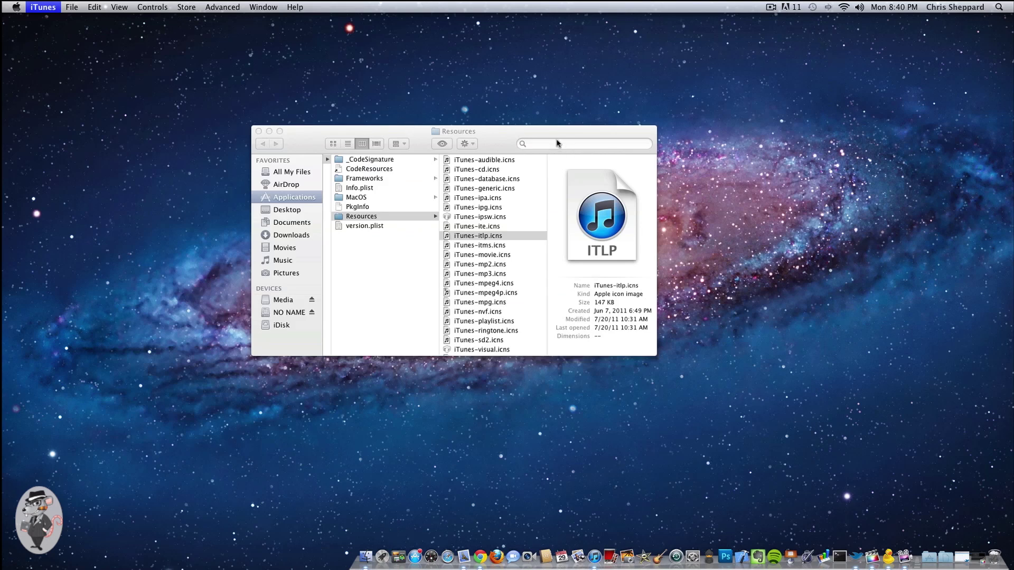
Close the Resources folder window and cycle through Cyberduck and Chrome back to Finder.
click(253, 129)
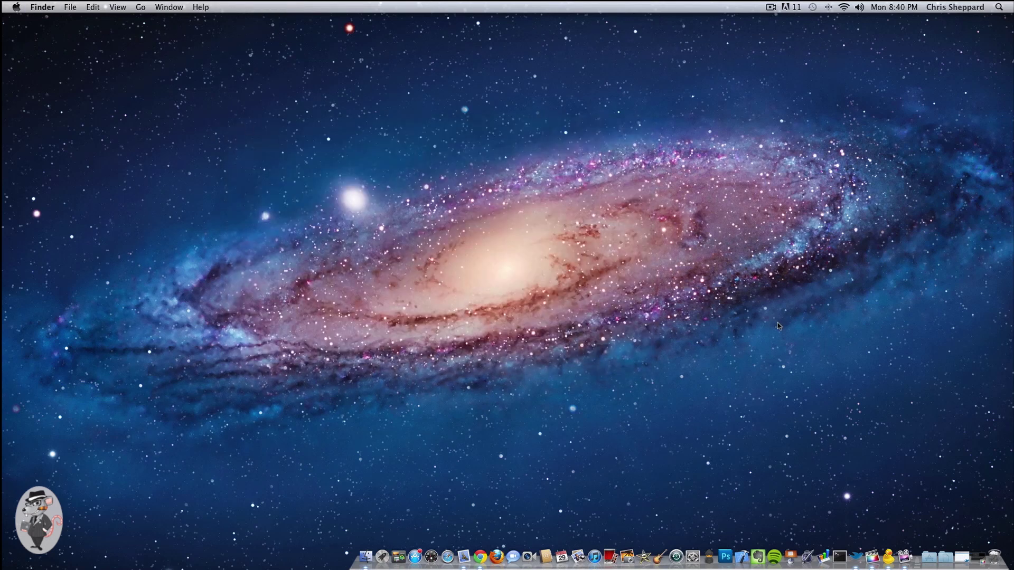
key(super+Tab)
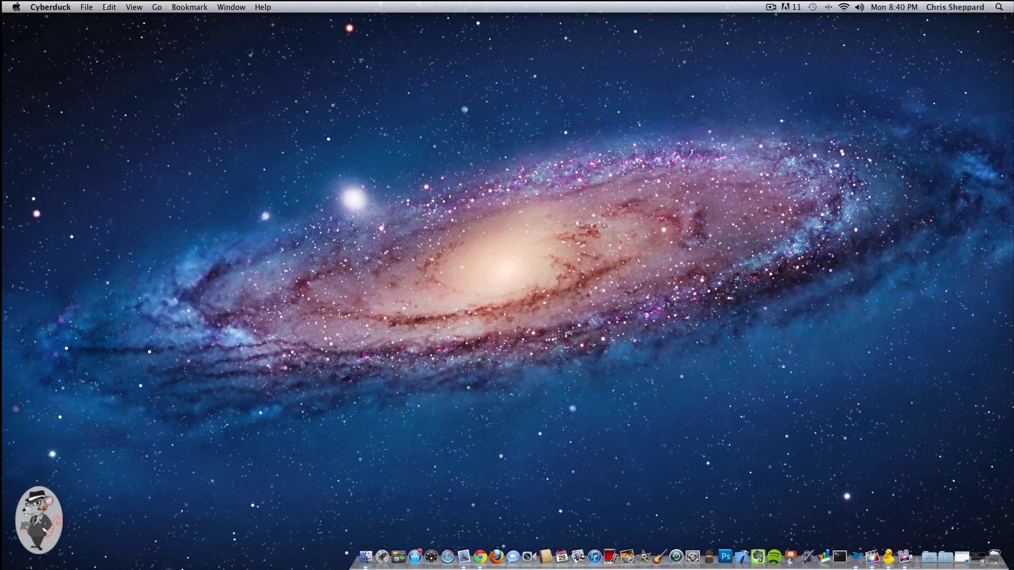
key(super+Tab)
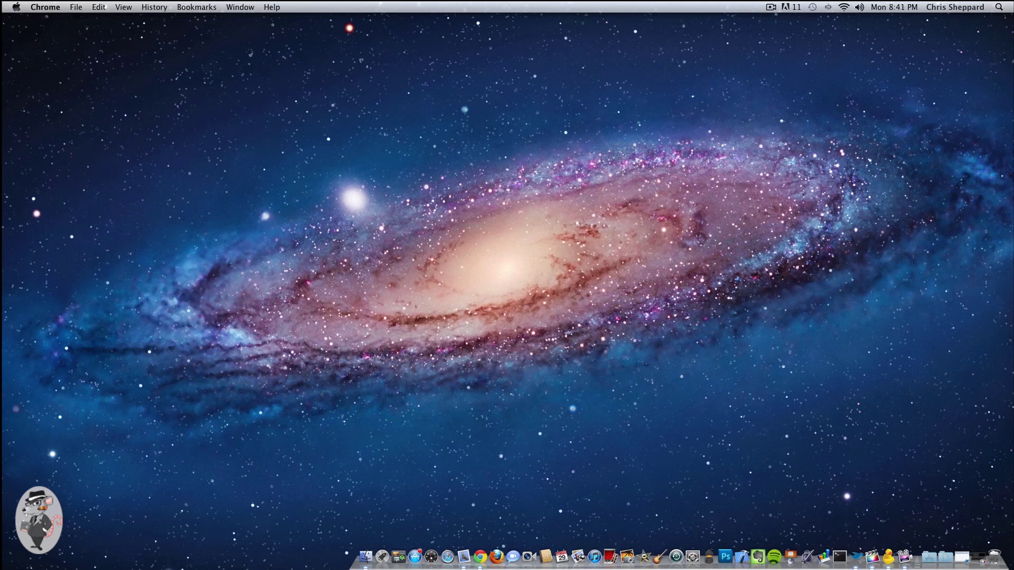
key(super+q)
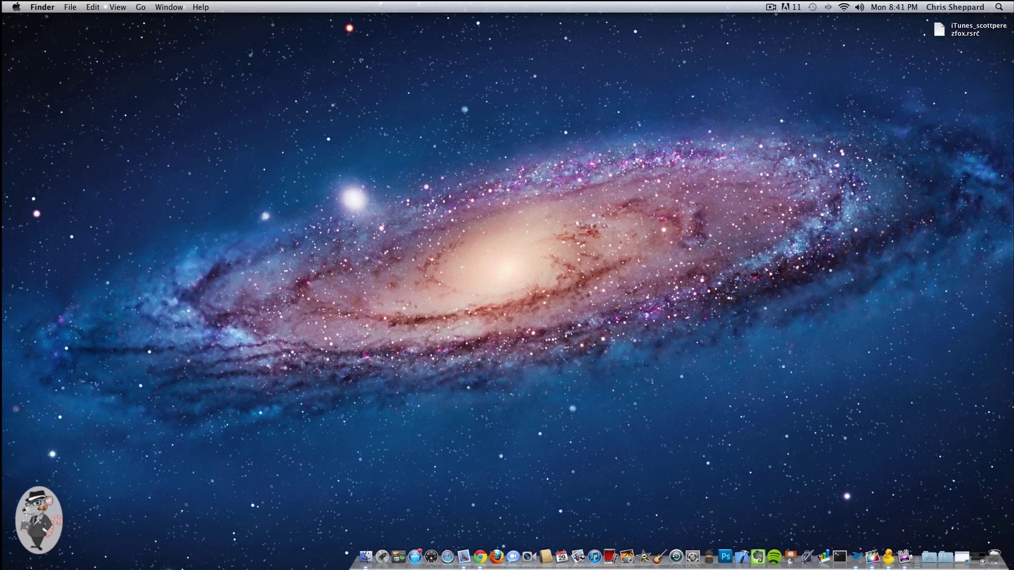
Rename the desktop file iTunes_scottperezfox.rsrc to iTunes.rsrc.
drag(960, 37, 863, 56)
click(864, 49)
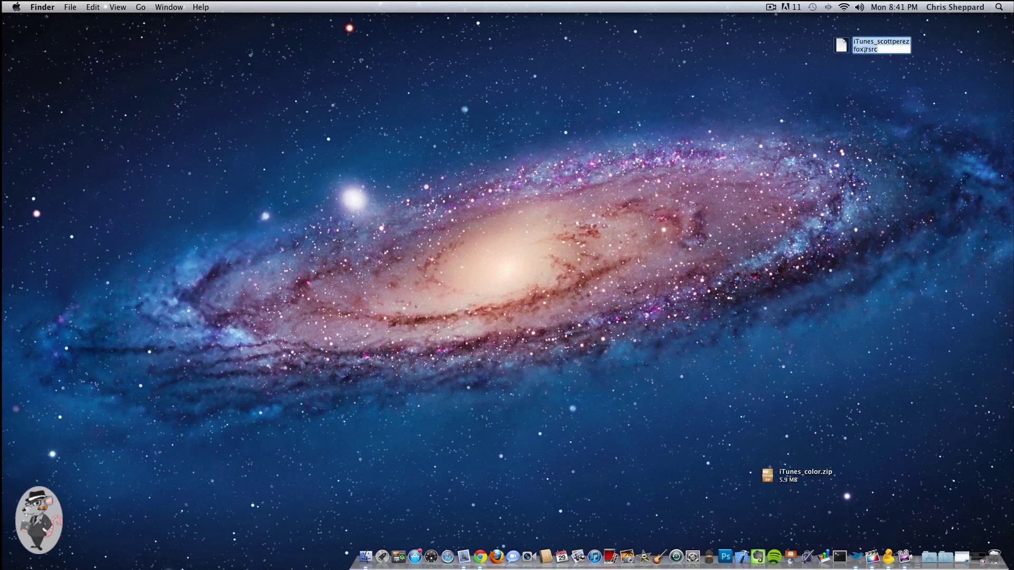
click(867, 50)
key(BackSpace)
key(BackSpace)
key(BackSpace)
key(BackSpace)
key(BackSpace)
key(BackSpace)
key(BackSpace)
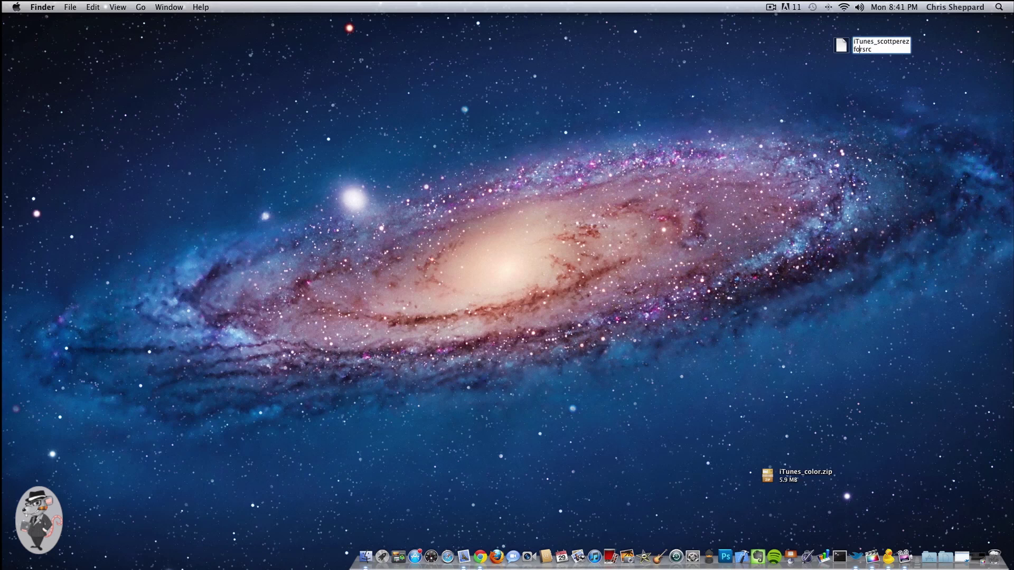
key(BackSpace)
key(BackSpace)
key(BackSpace)
key(BackSpace)
key(BackSpace)
key(BackSpace)
key(BackSpace)
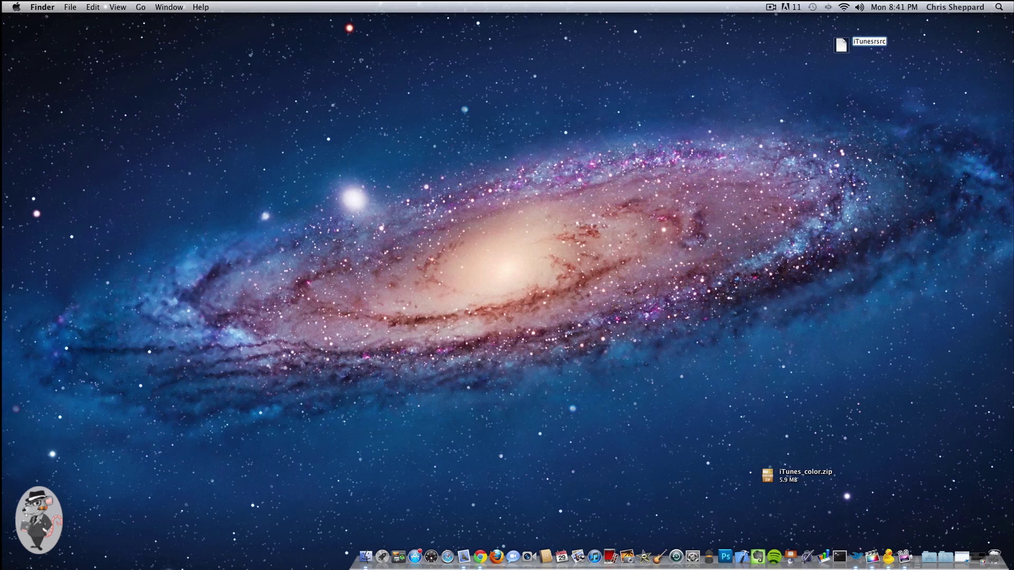
click(886, 82)
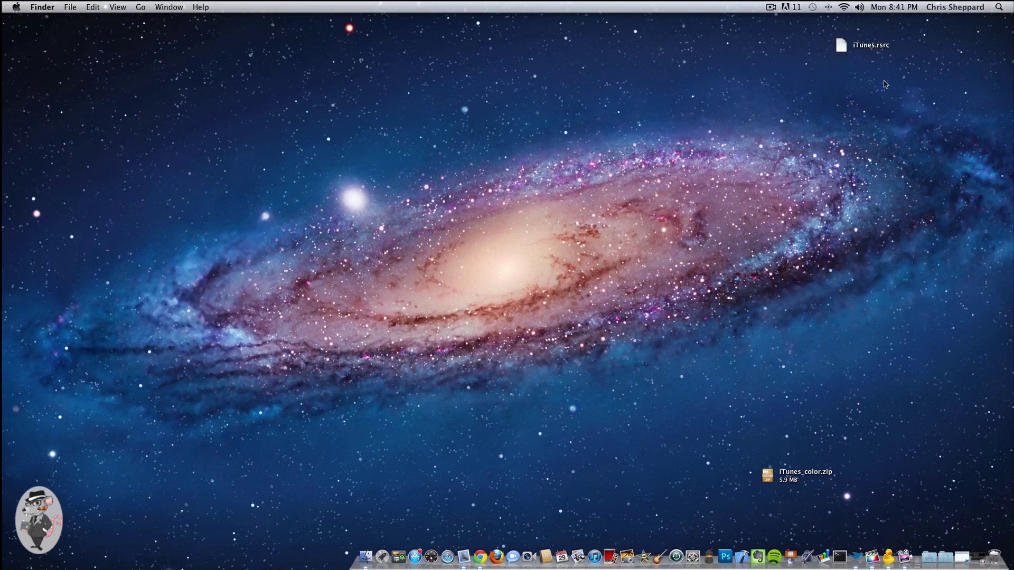
Move iTunes_color.zip to the desktop's top right with iTunes.rsrc beneath it.
click(769, 475)
drag(768, 475, 944, 42)
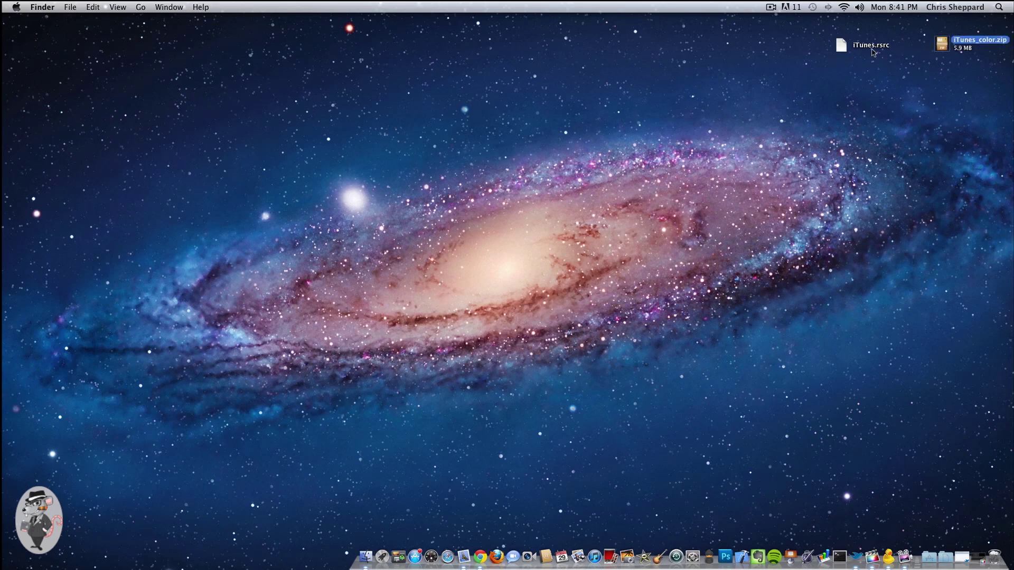
drag(841, 46, 937, 71)
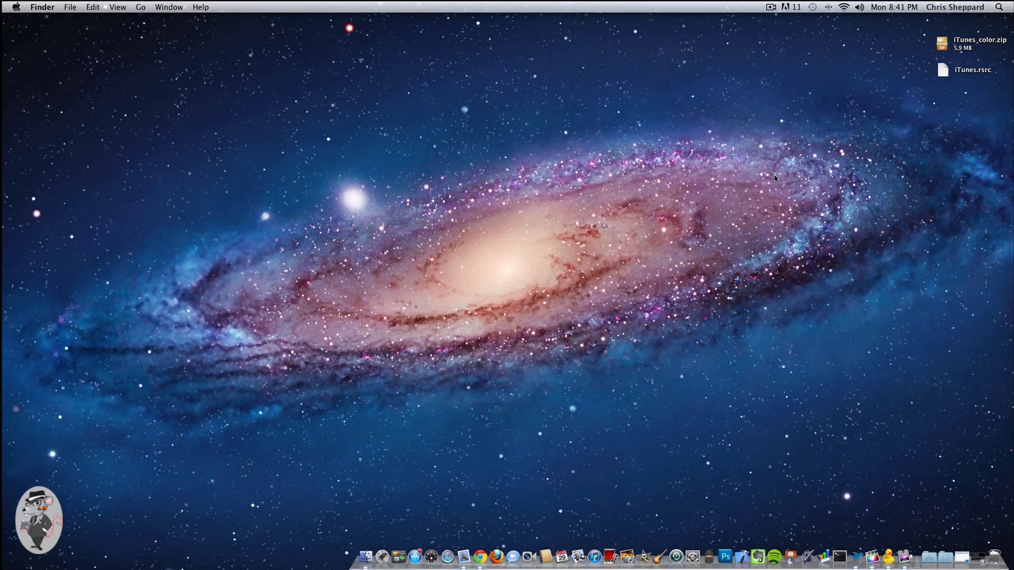
Go to the folder /Applications/iTunes.app/Contents/Resources/.
key(super+shift+g)
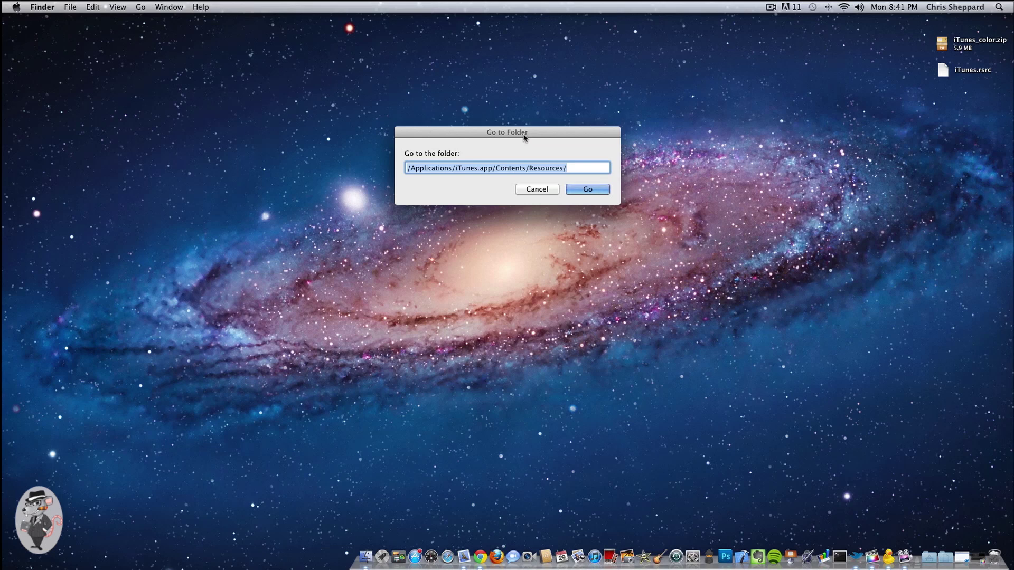
drag(526, 135, 525, 134)
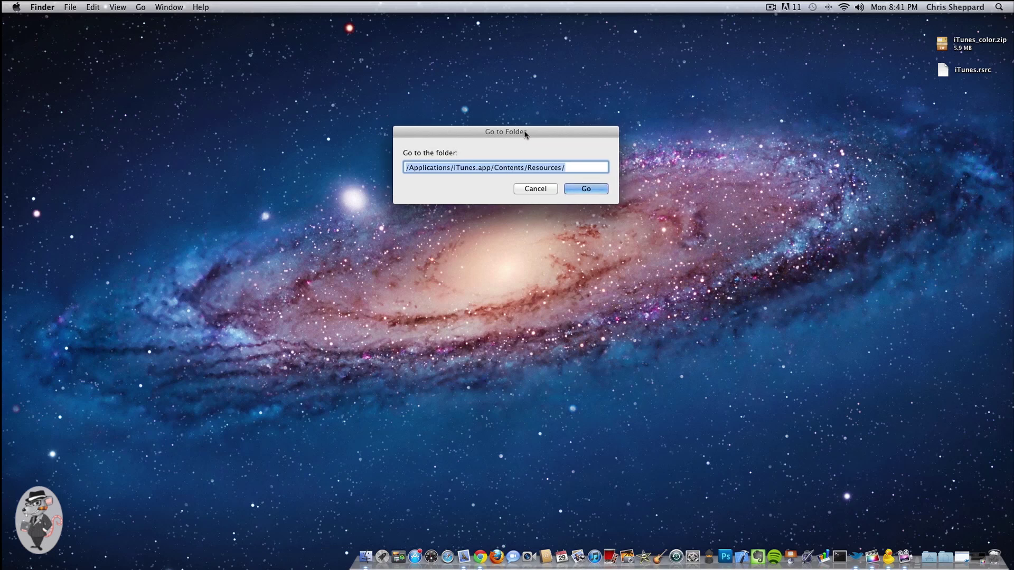
click(409, 169)
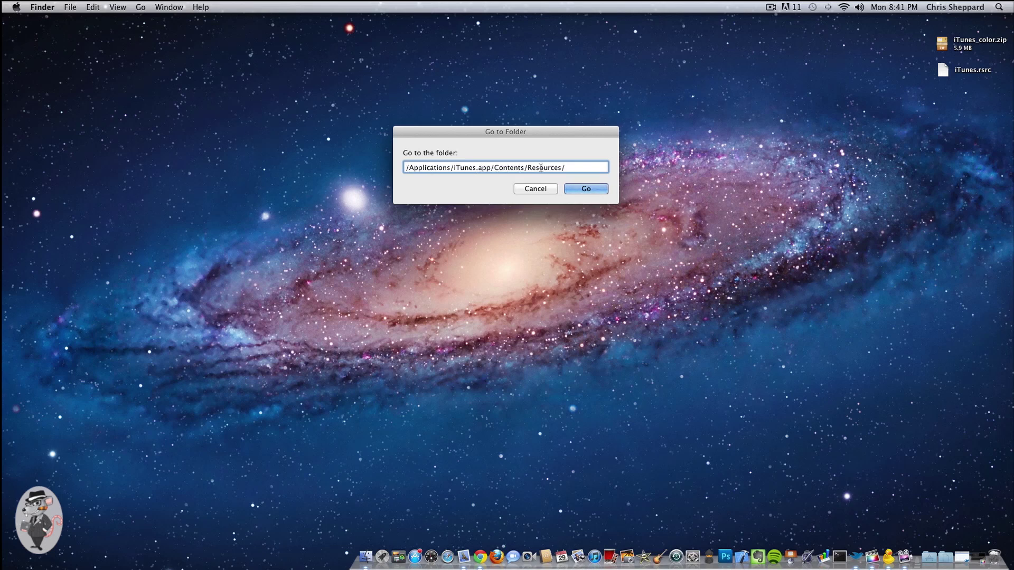
click(581, 189)
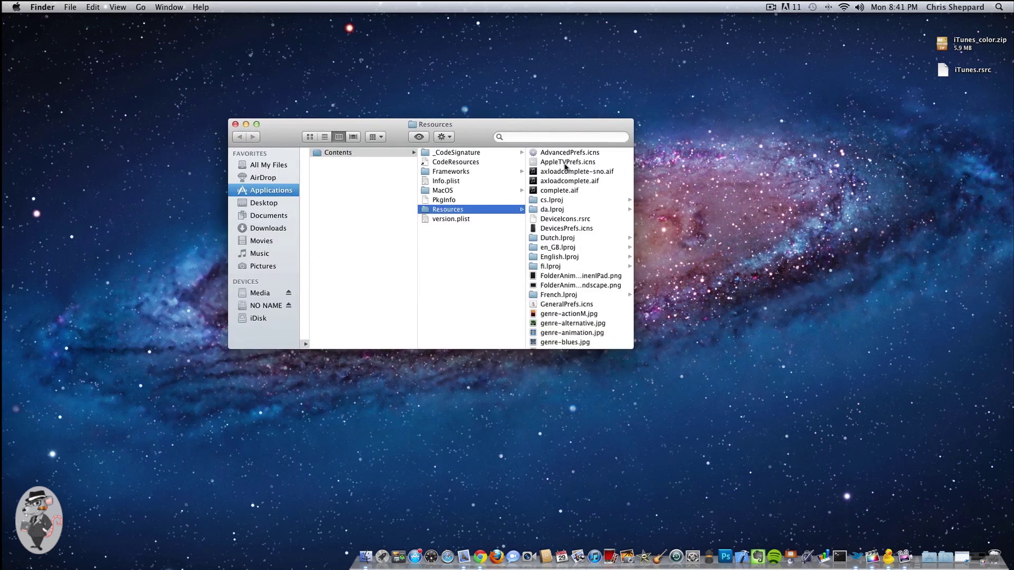
Enlarge the Finder window and select the original 7 MB iTunes.rsrc in Resources.
drag(630, 347, 742, 378)
scroll(730, 374, down, 8)
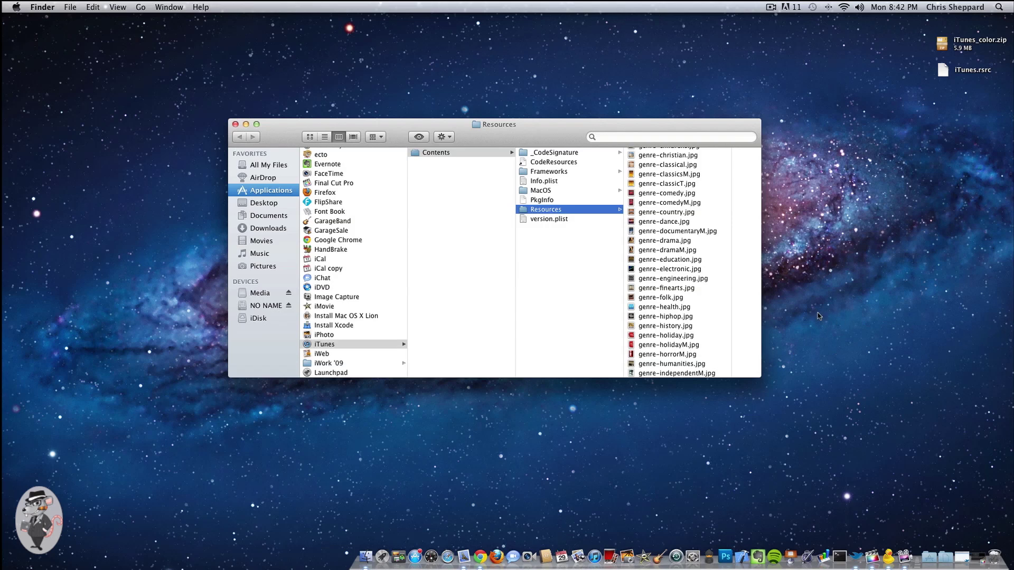
scroll(689, 307, down, 5)
scroll(688, 306, down, 15)
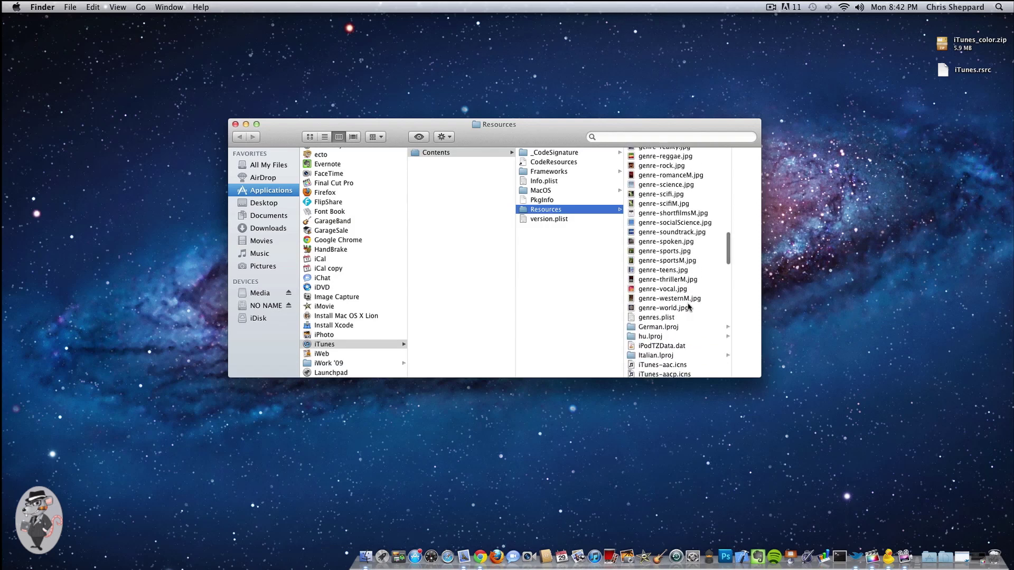
scroll(689, 306, down, 5)
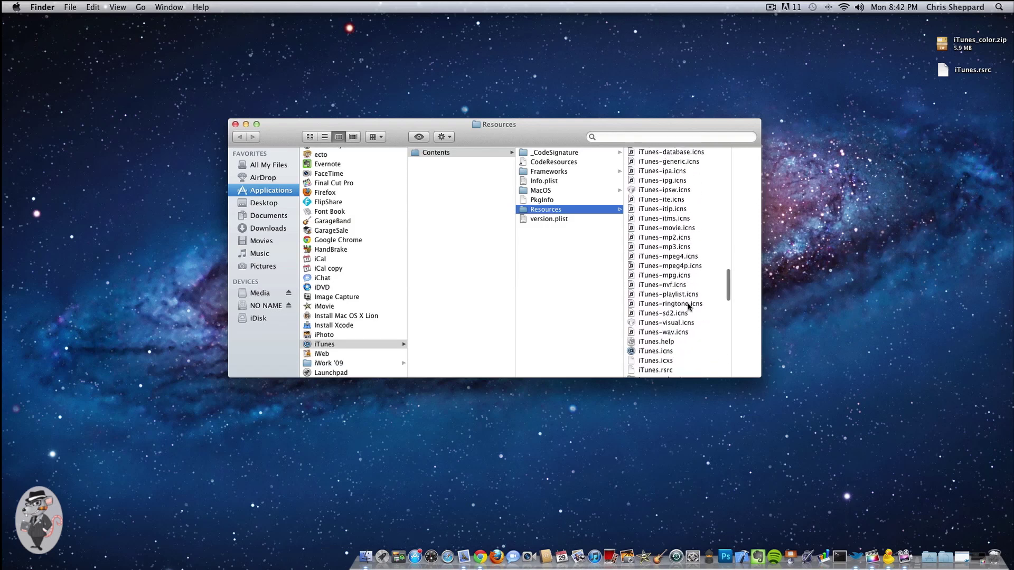
click(665, 333)
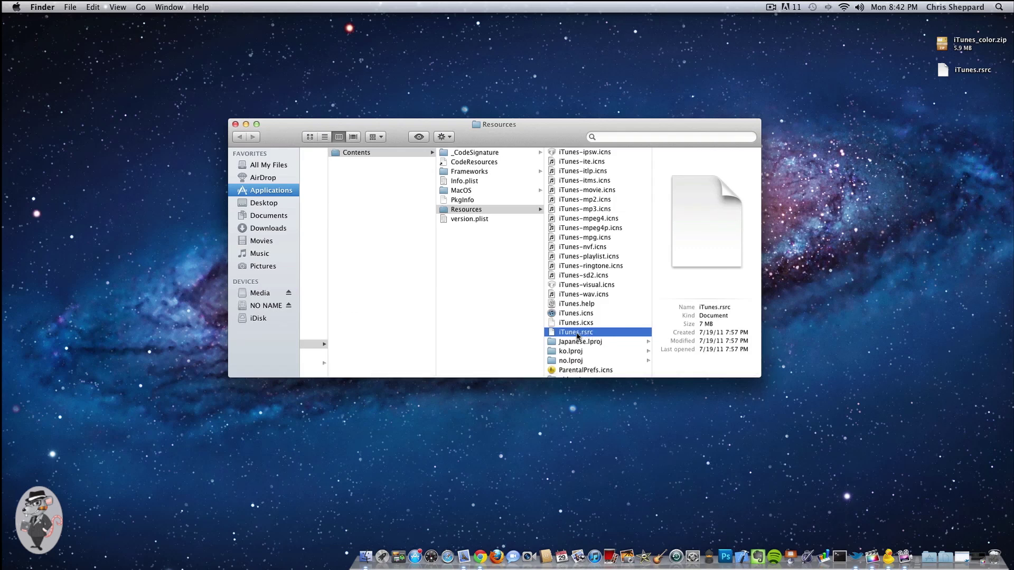
Rename the original iTunes.rsrc to iTunes-backup.rsrc, authenticating with the administrator password.
click(578, 332)
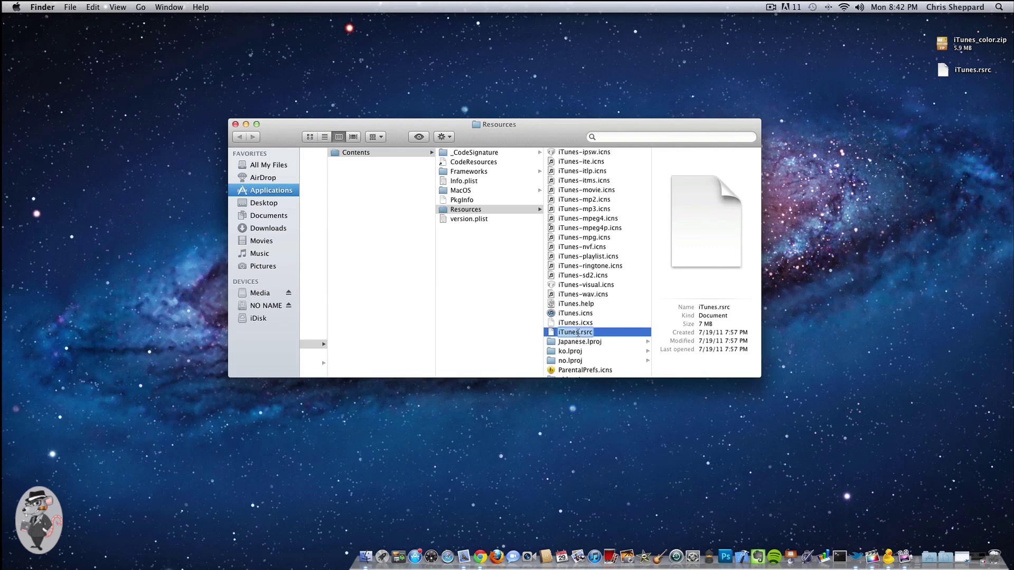
text(-backup)
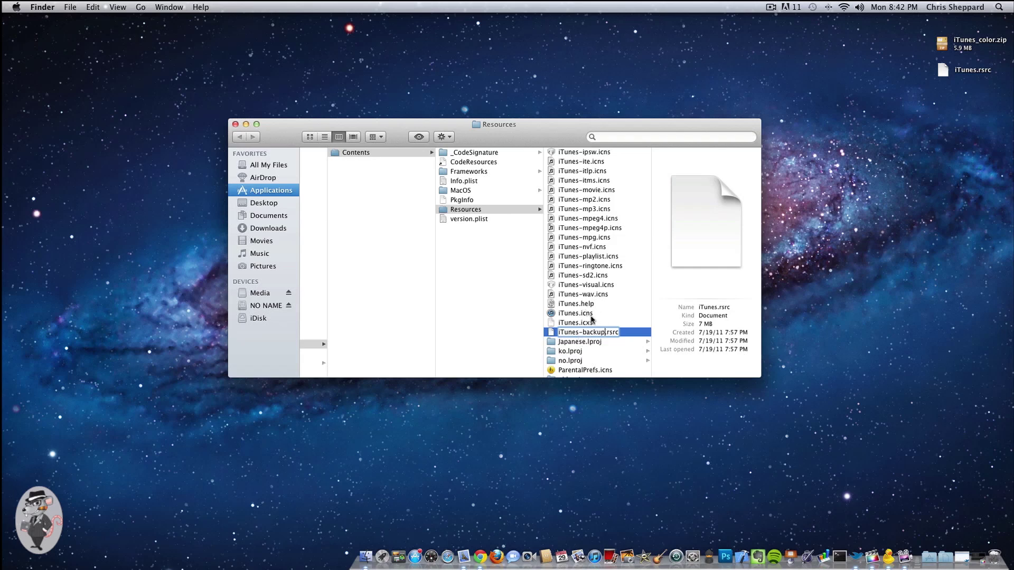
scroll(593, 320, down, 1)
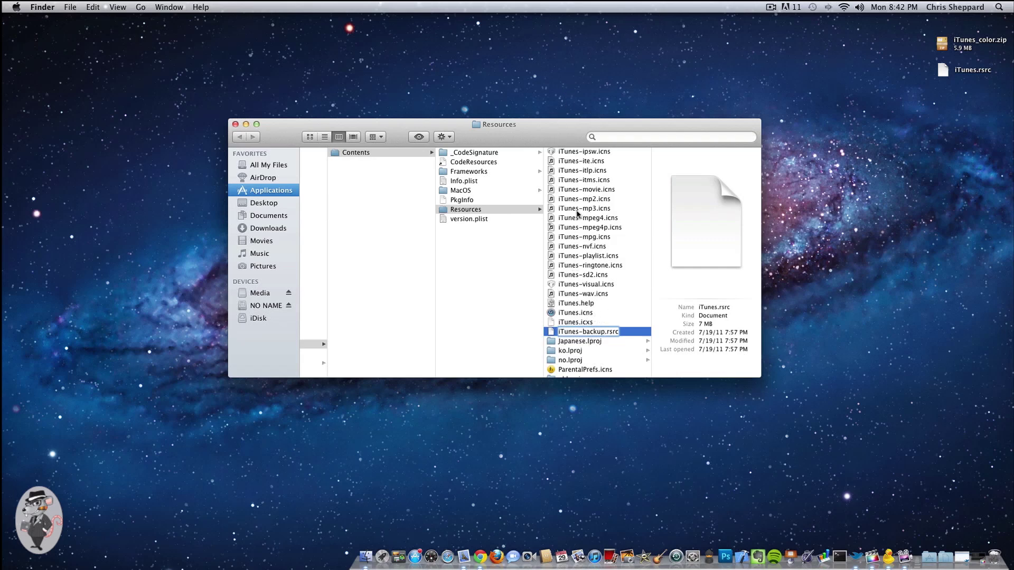
click(588, 342)
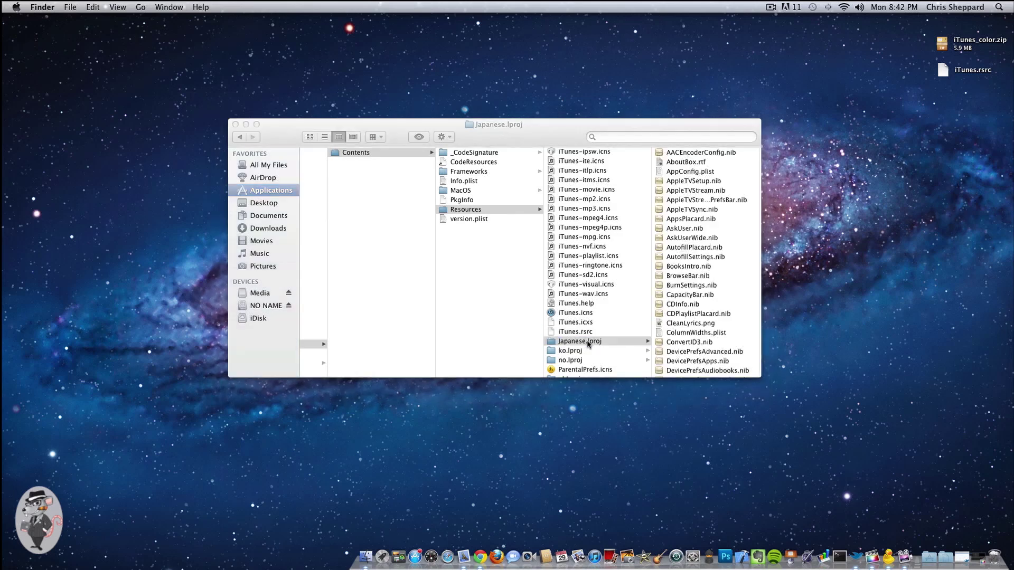
text(••)
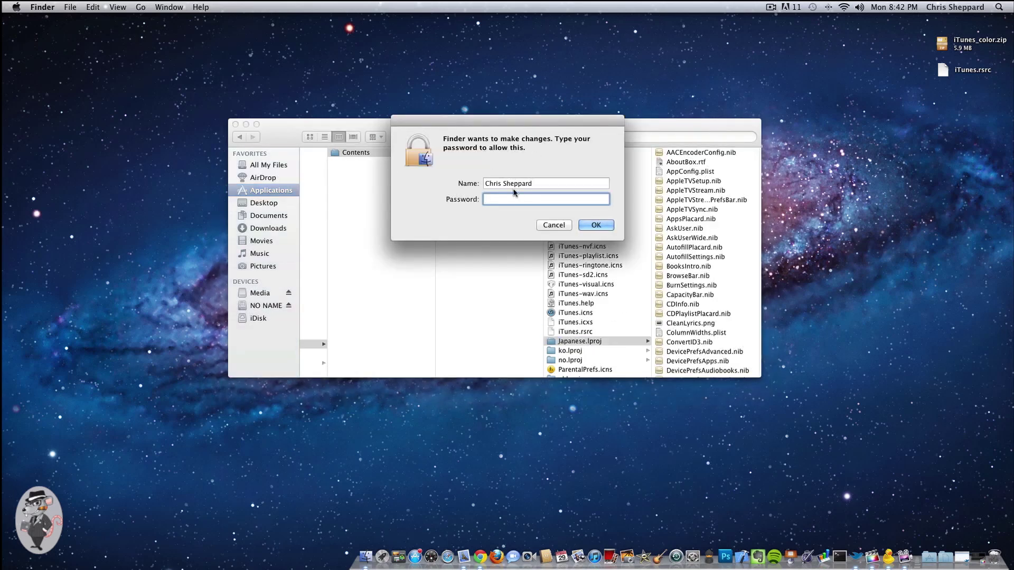
text(••••••)
key(Return)
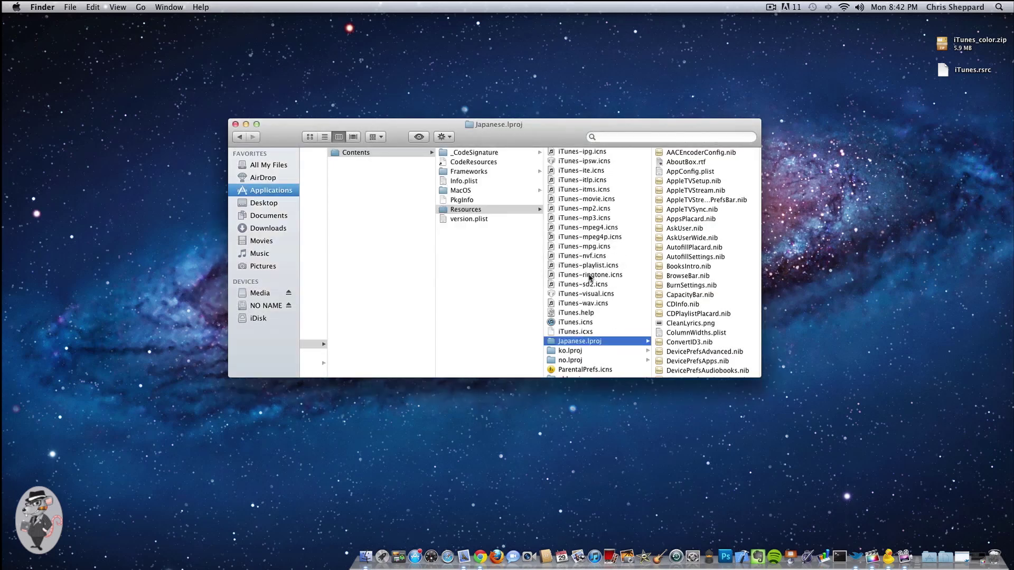
Move the custom desktop iTunes.rsrc into iTunes.app's Resources folder, authenticating with the admin password.
drag(551, 138, 544, 138)
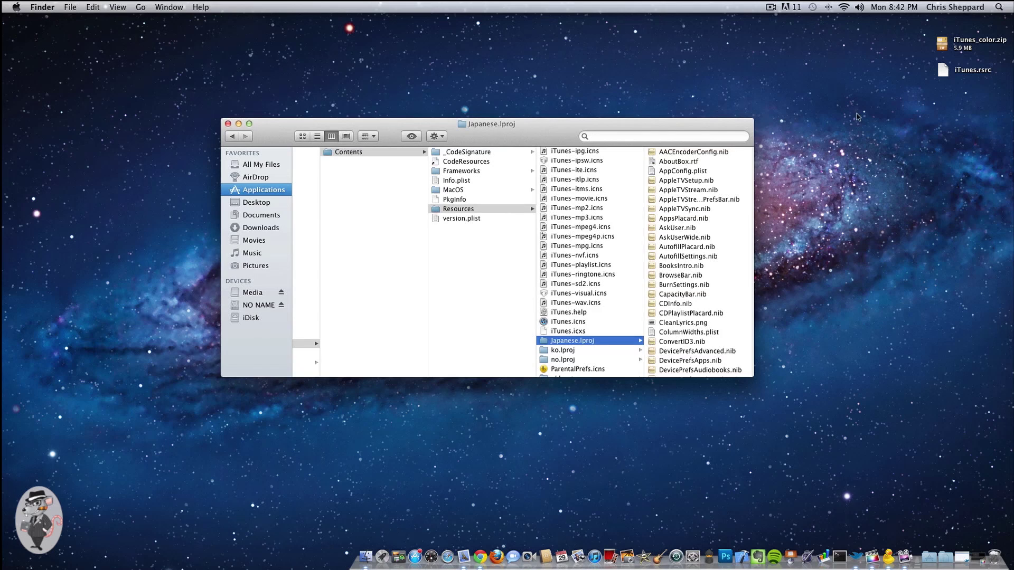
click(944, 73)
drag(945, 72, 597, 247)
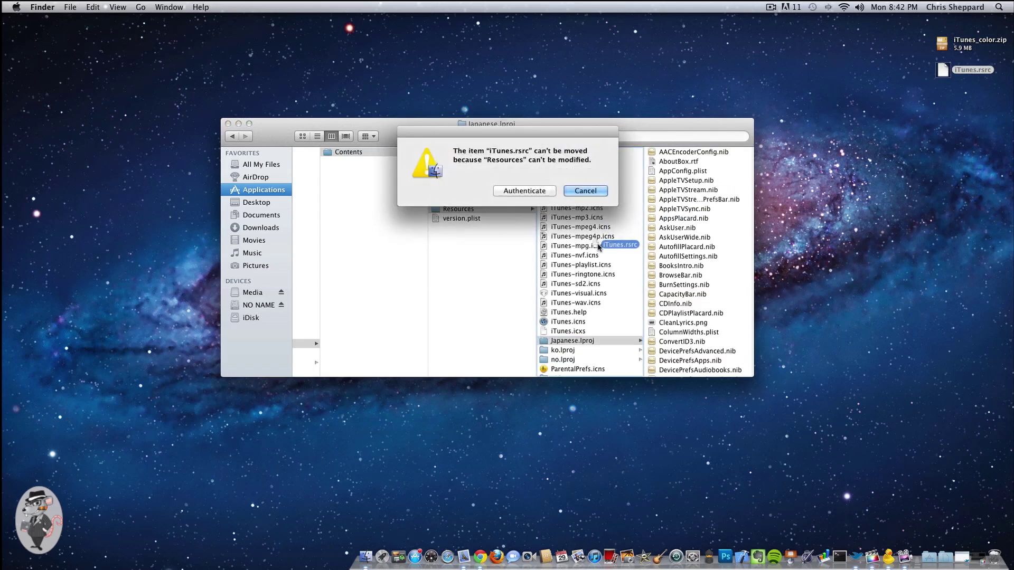
click(525, 192)
text(••••••)
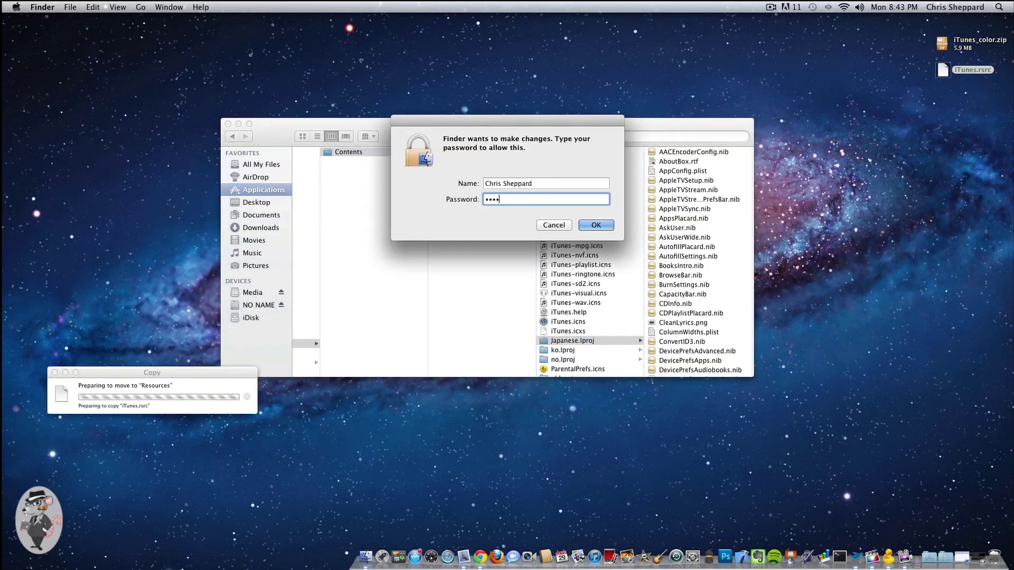
text(••)
key(Return)
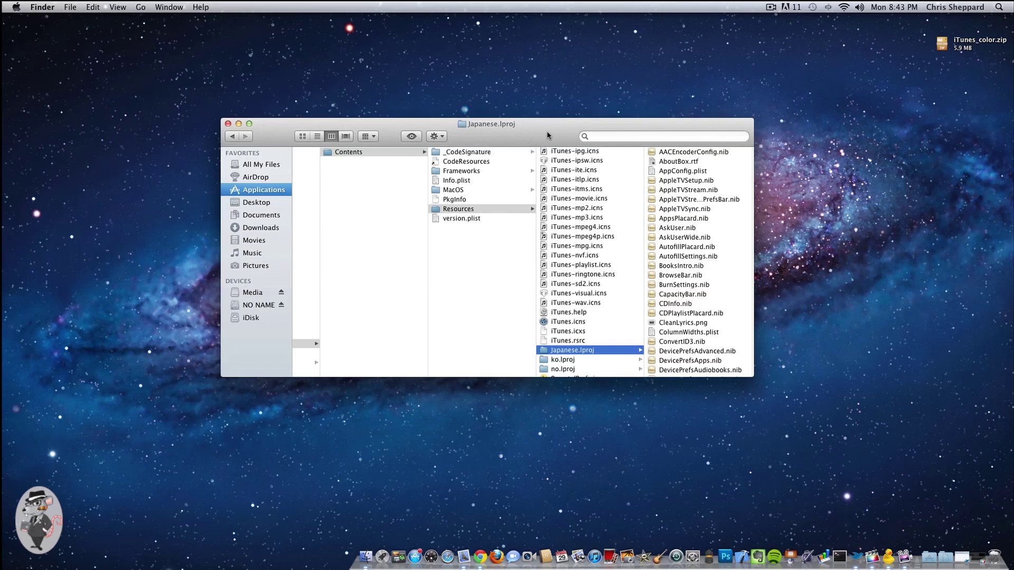
Shift the Finder window left and launch iTunes from the Dock.
drag(546, 127, 519, 122)
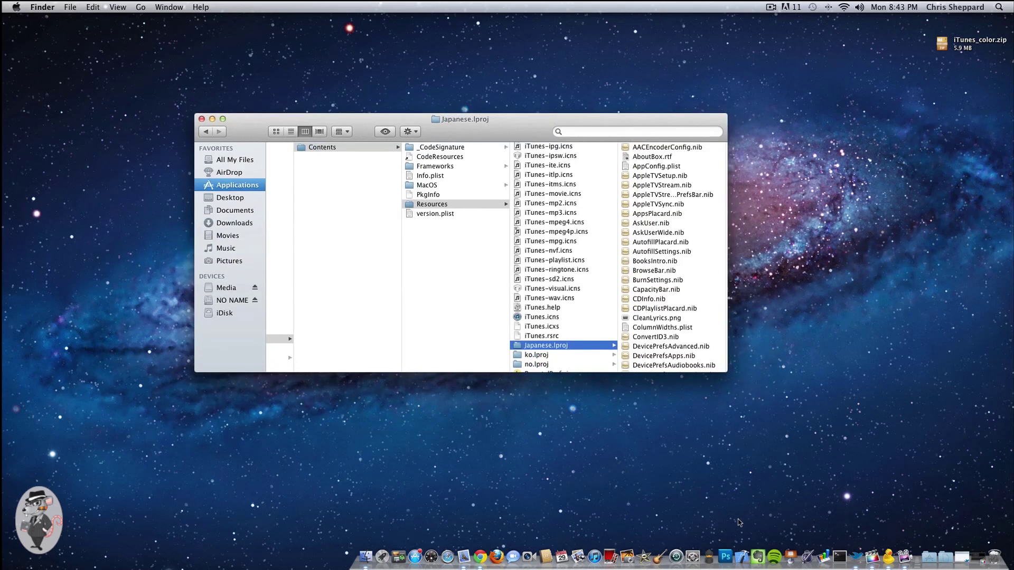
click(594, 557)
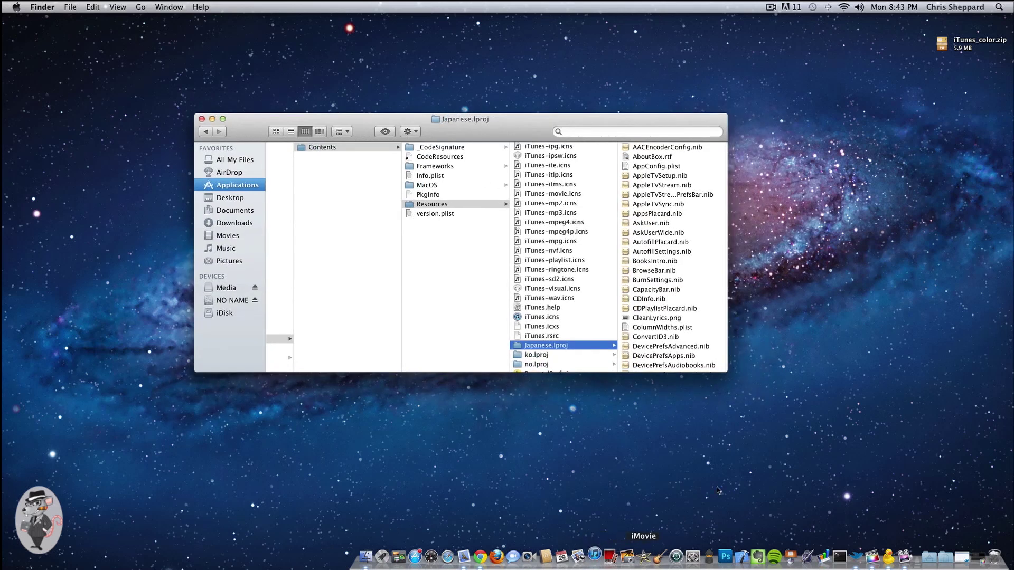